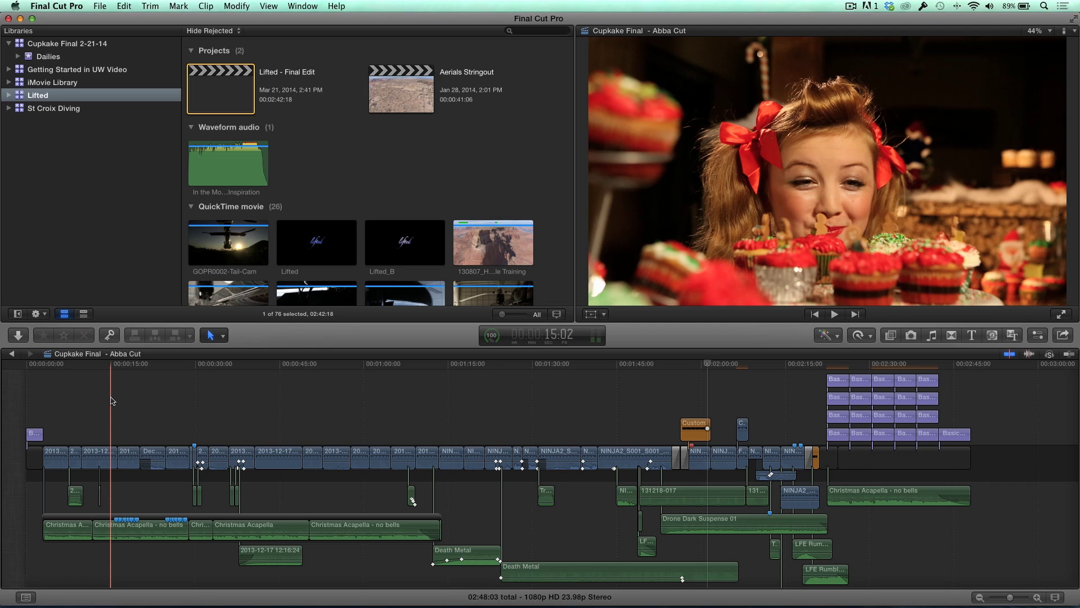
Show the Timeline Index listing all 99 clips of the Cupkake Final - Abba Cut project
key("super+shift+2")
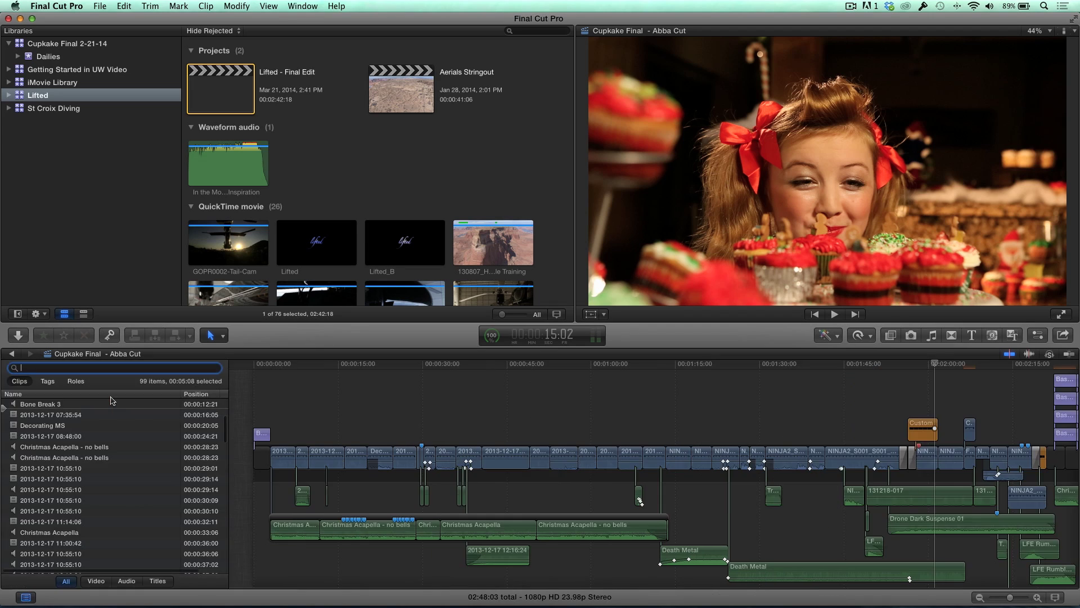
Filter the Timeline Index to titles, select Basic Title: Cupkake, and widen the Name column
scroll(156, 315, "down", 15)
scroll(147, 358, "up", 6)
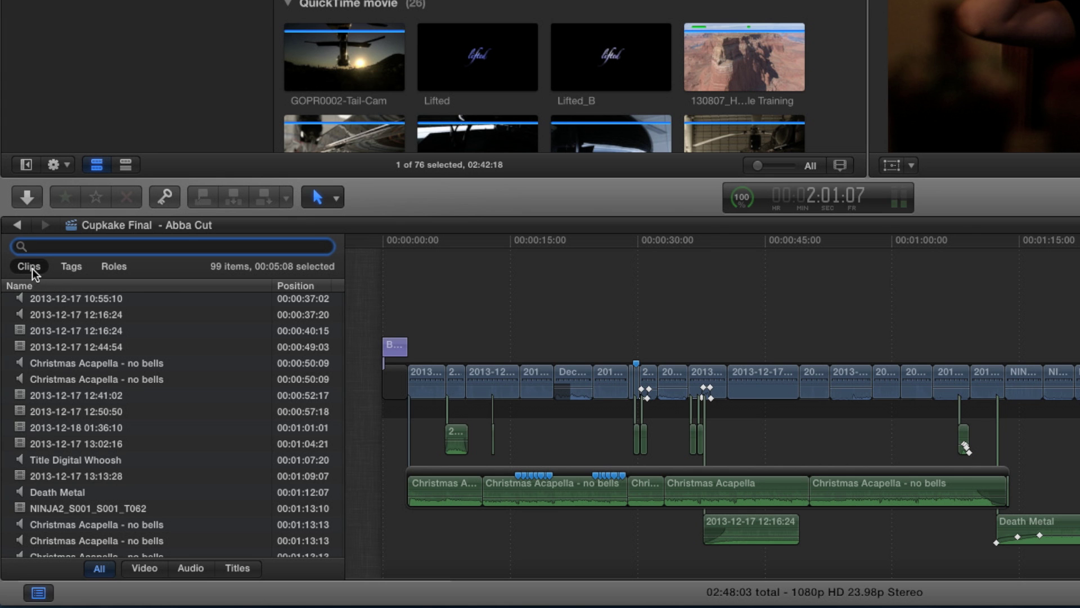
left_click(247, 567)
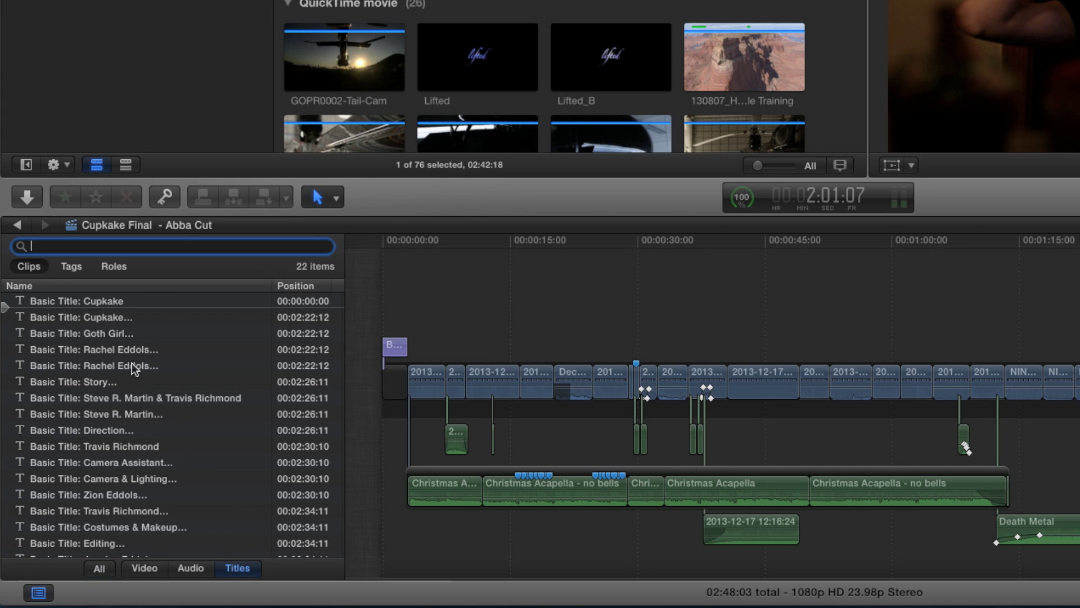
left_click(87, 303)
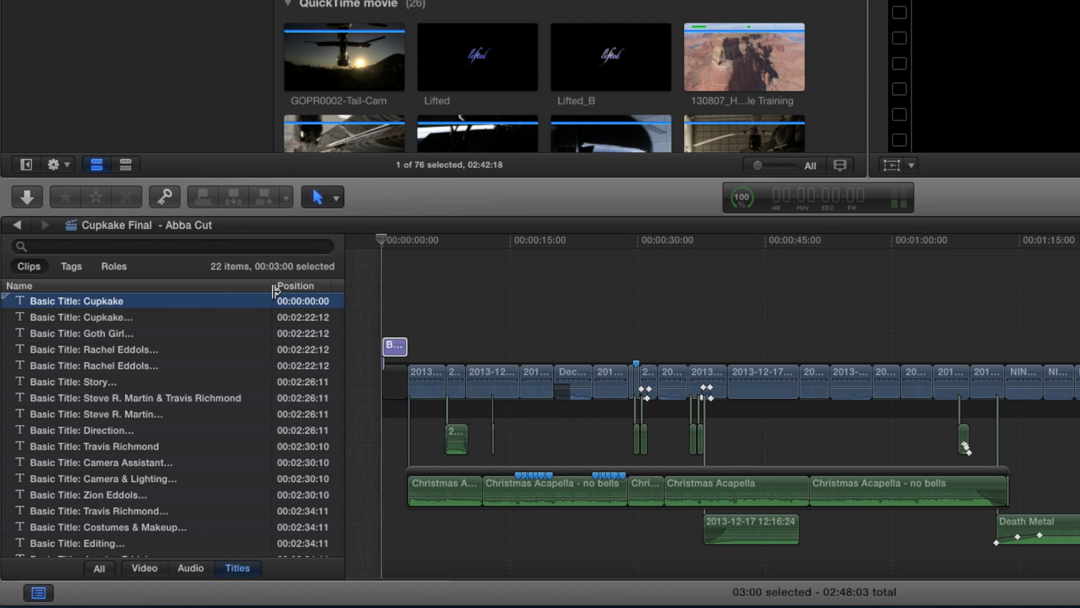
left_click_drag(273, 289, 291, 289)
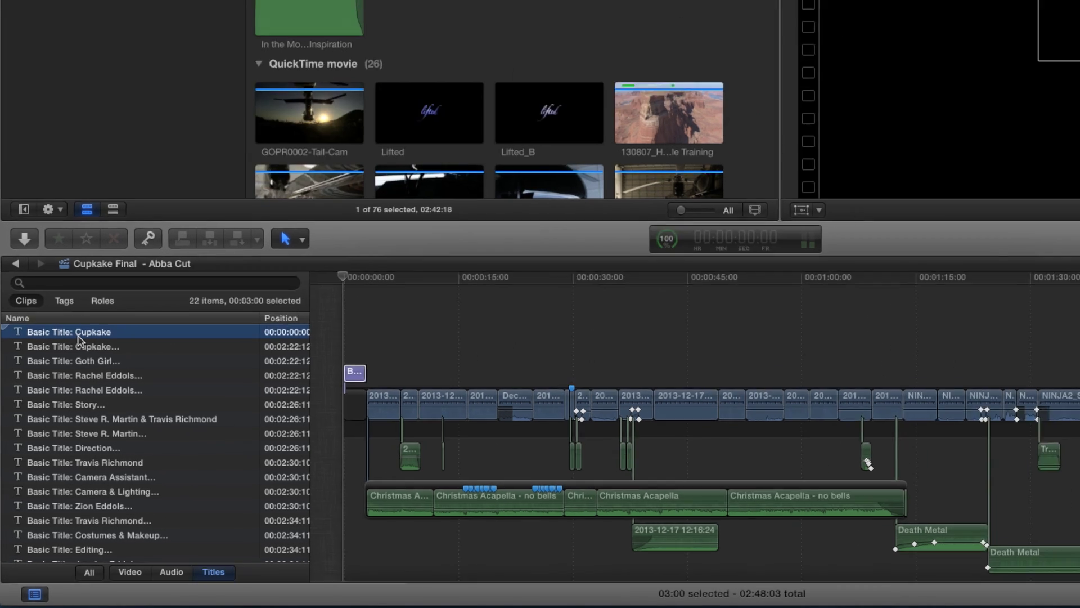
Play the project, then play the credits from the second Cupkake title at 02:22:12
key("space")
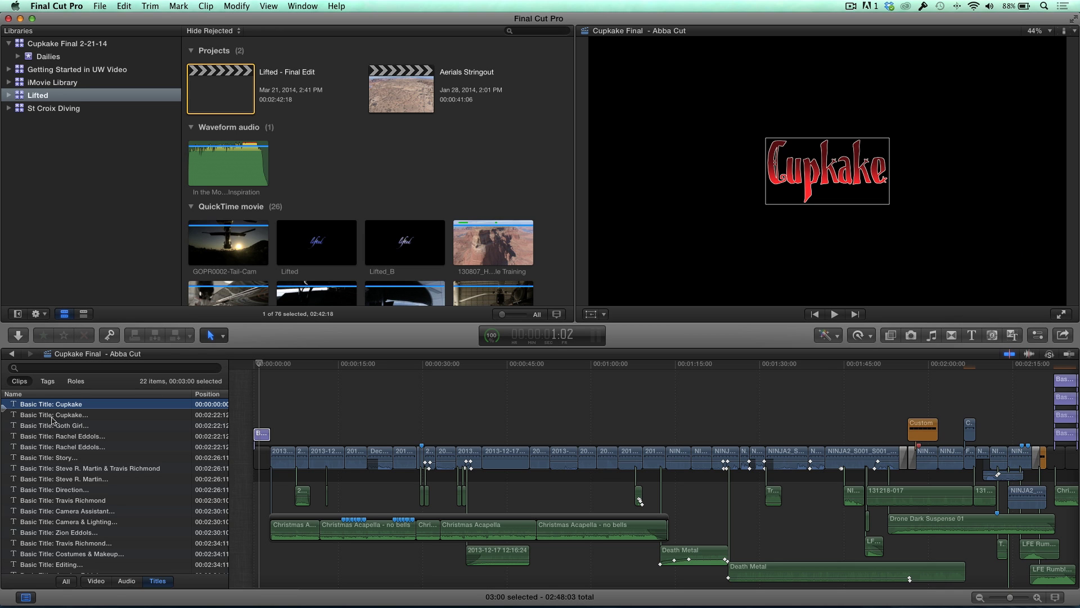
left_click(51, 416)
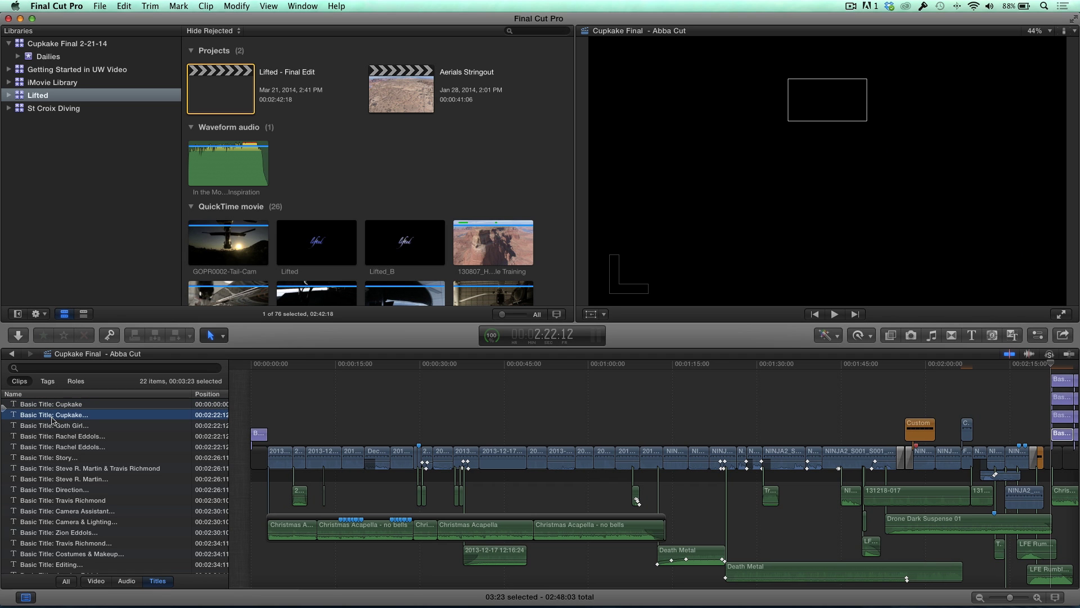
key("space")
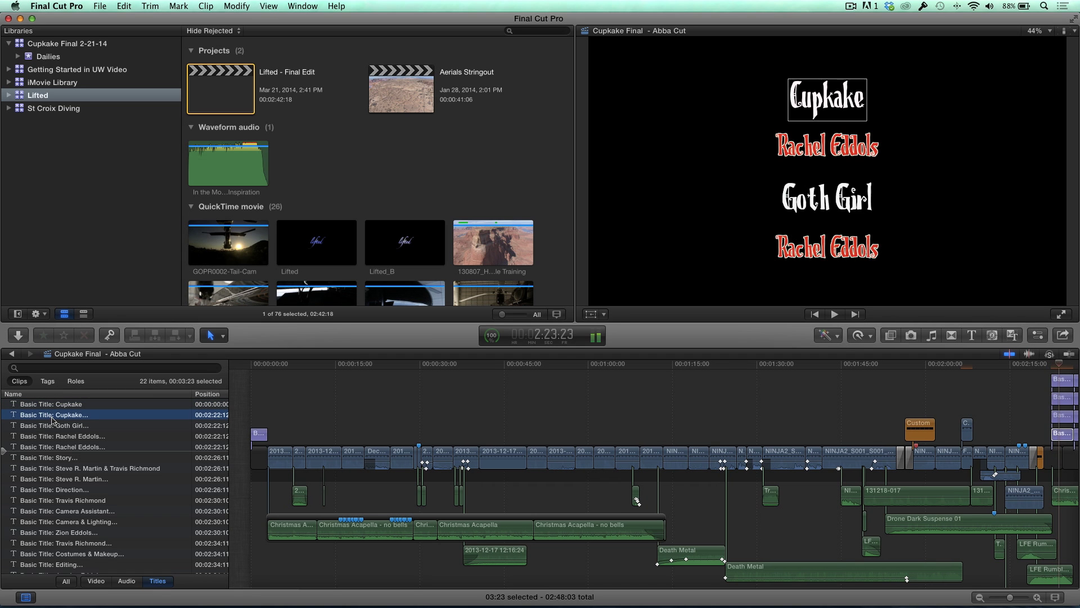
key("space")
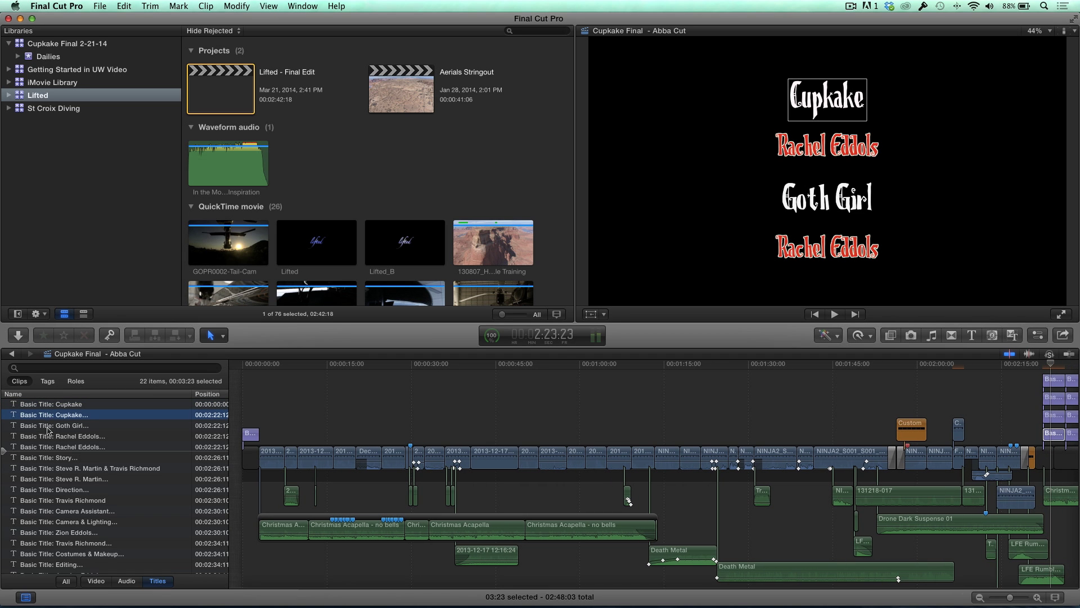
Step through the name, Story and writer credit titles, returning to the first name credit
left_click(48, 428)
left_click(47, 432)
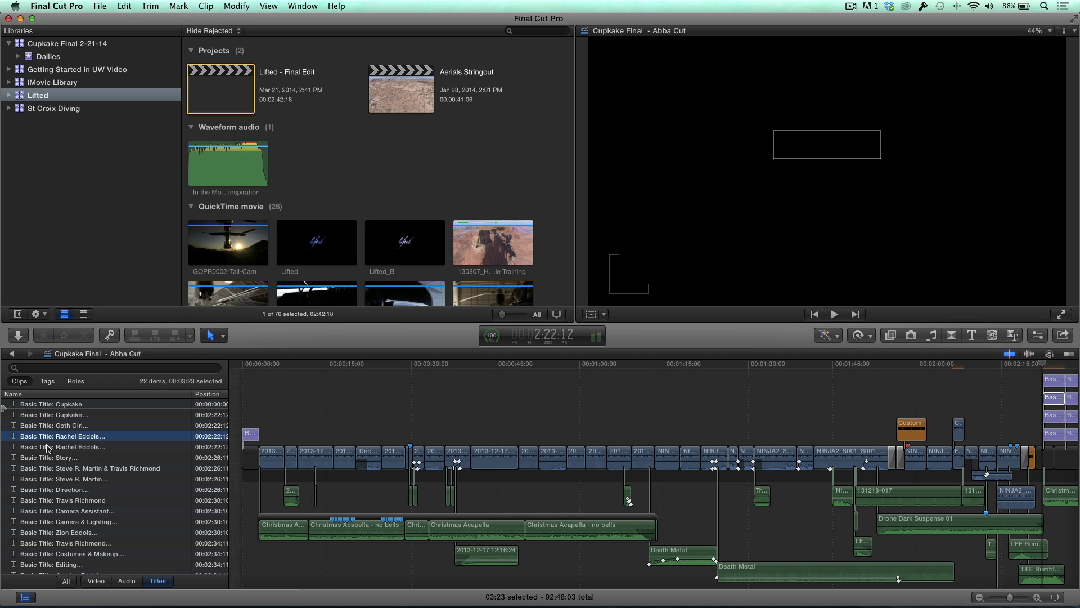
left_click(49, 448)
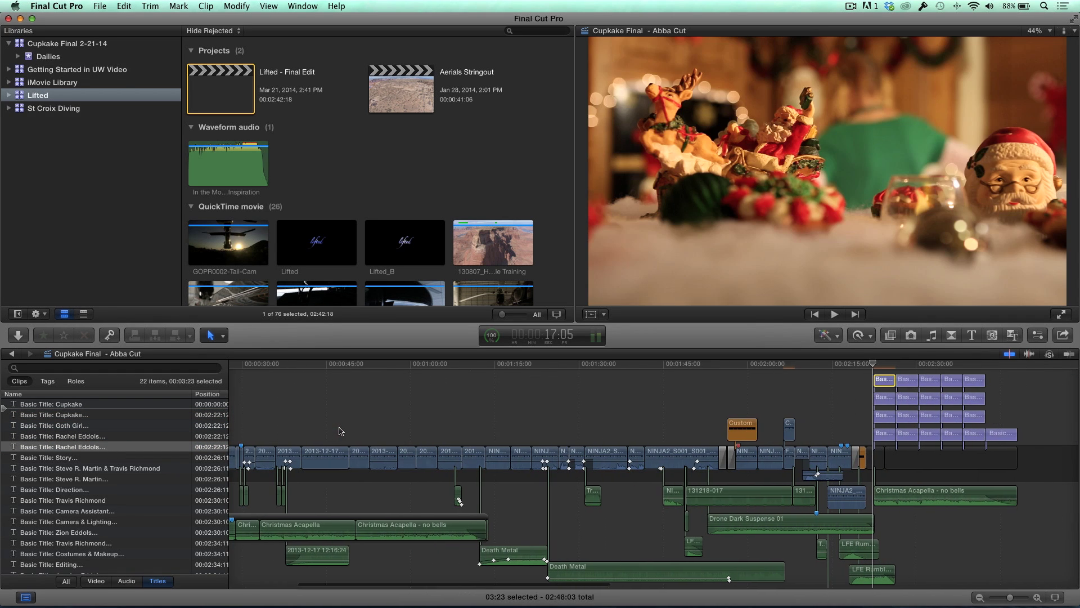
left_click(70, 459)
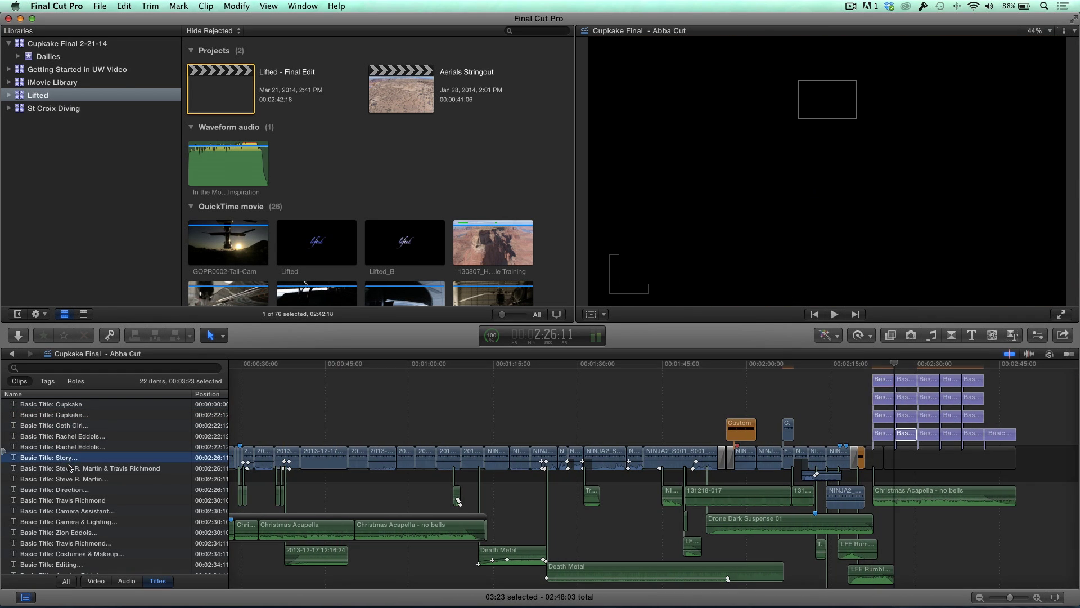
left_click(68, 469)
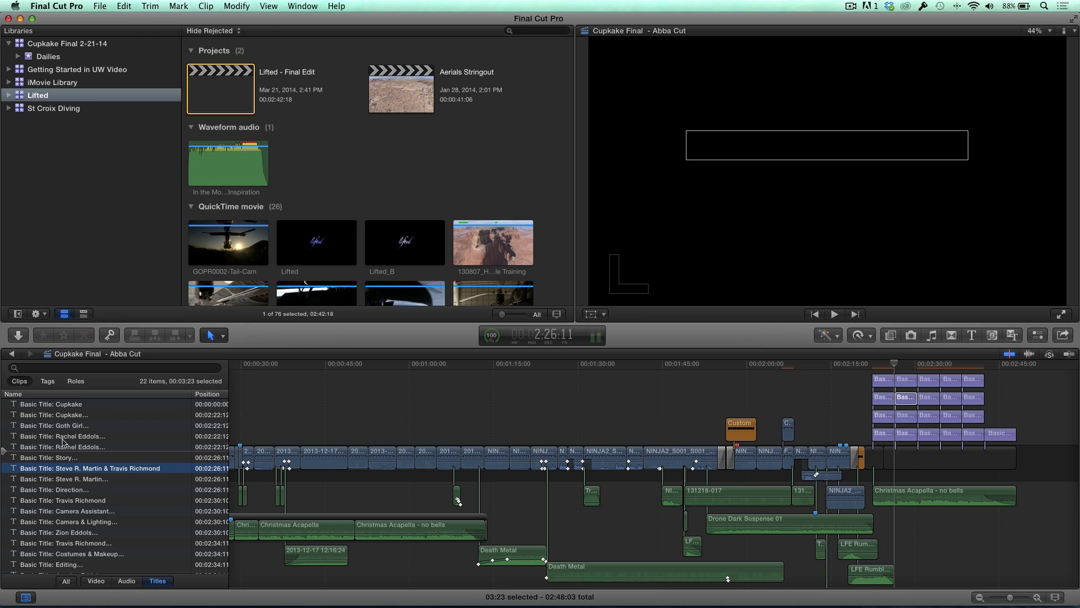
left_click(62, 437)
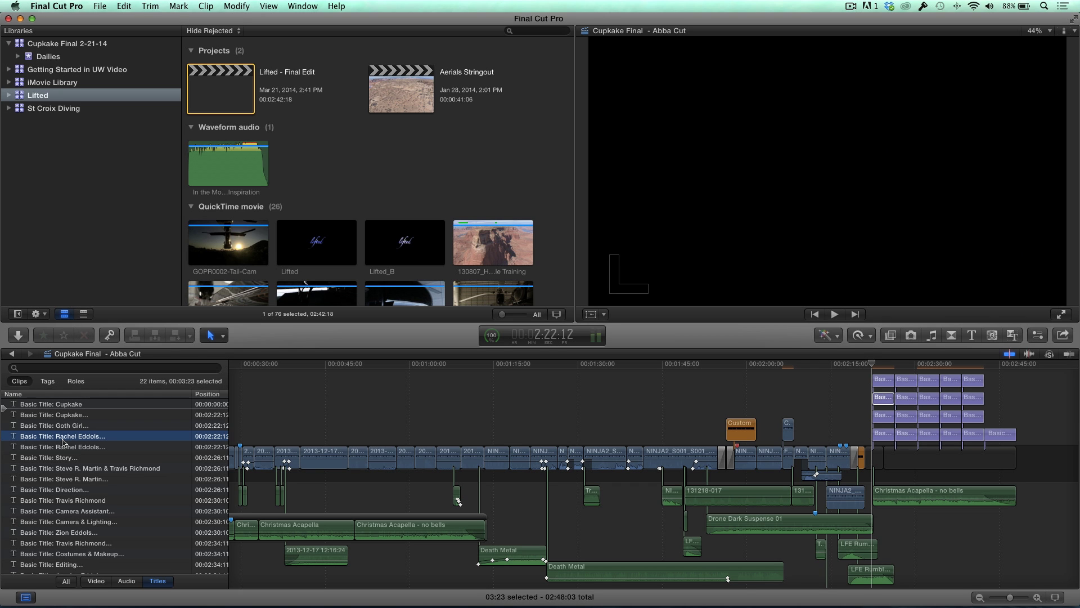
Play to the credit names, then edit the name-credit title in the Viewer with its misspelled surname selected
key("space")
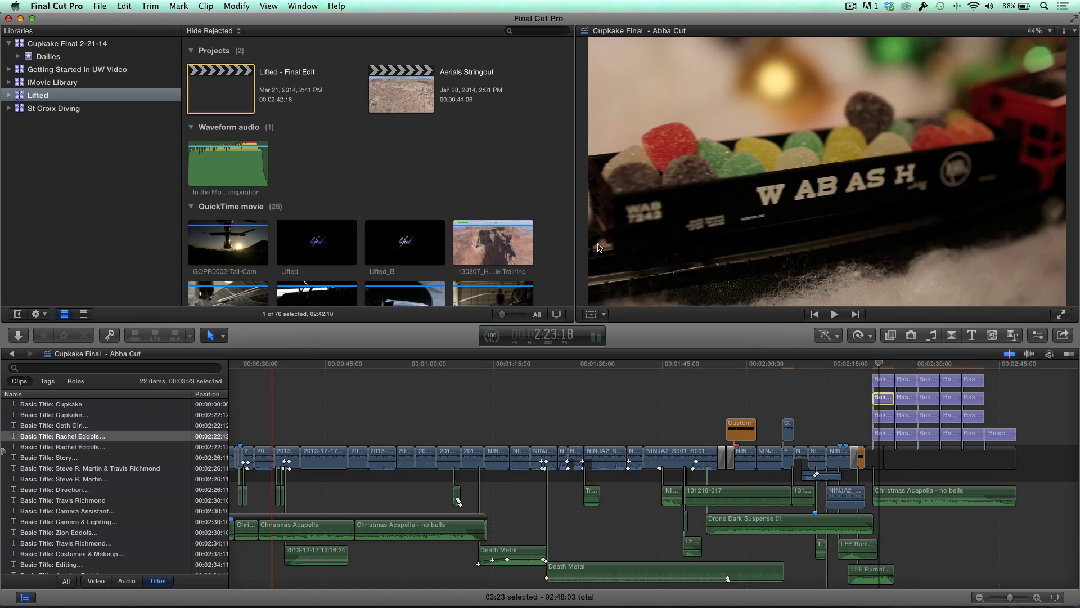
left_click(813, 147)
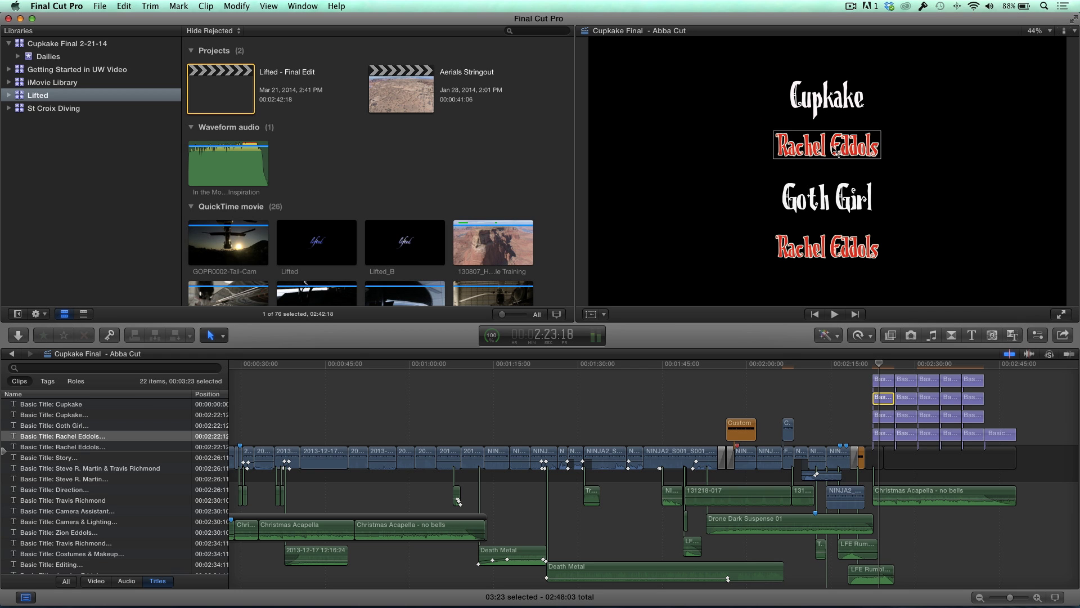
double_click(833, 149)
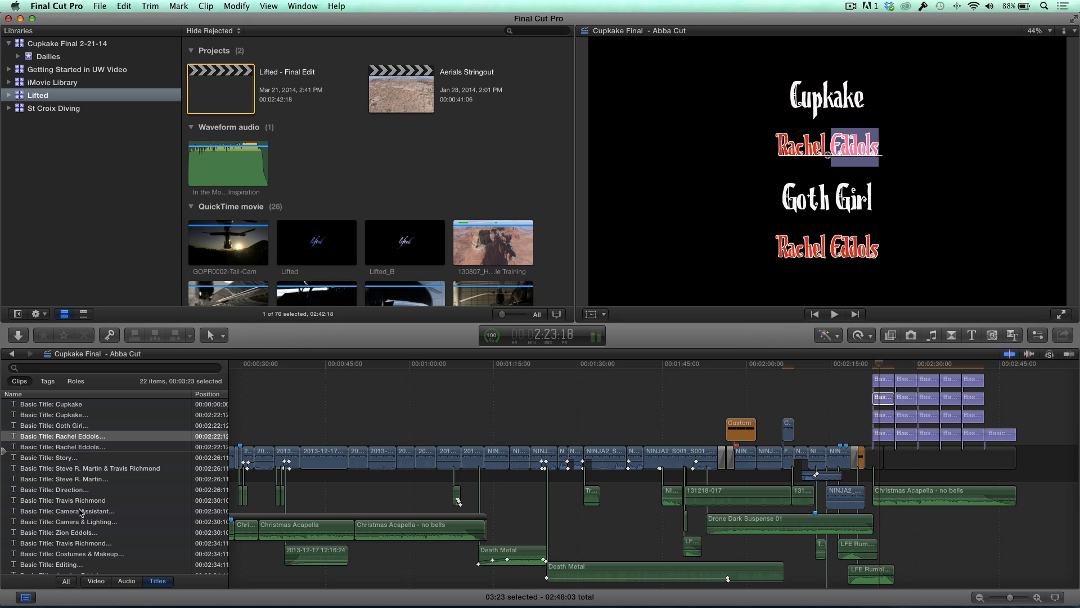
Jump to the Camera Assistant credit at 2:31:15, play it briefly, and select its title in the viewer
left_click(71, 533)
key("space")
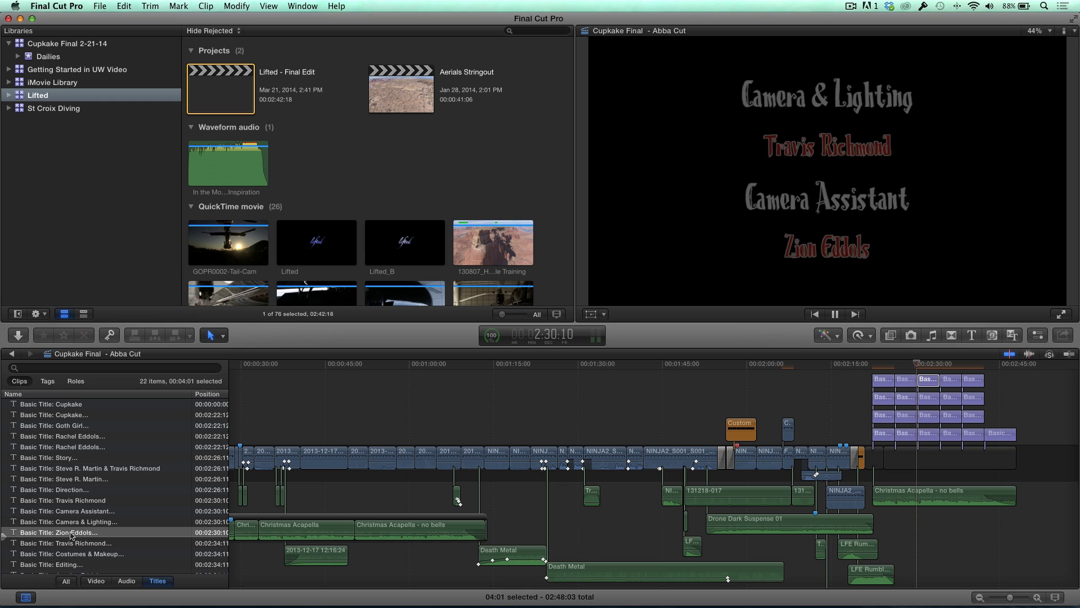
key("space")
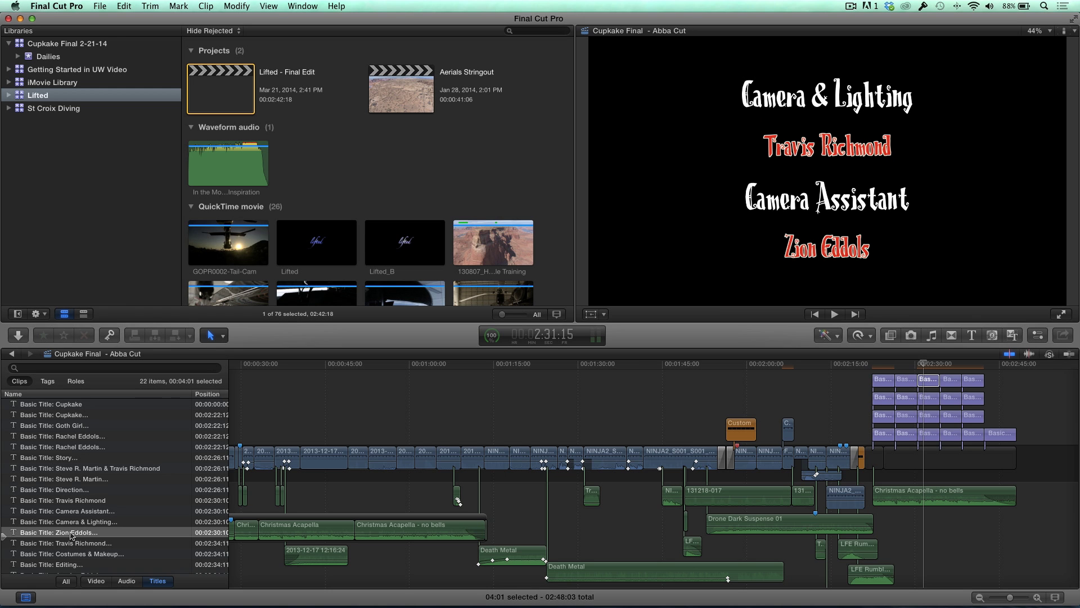
left_click(824, 247)
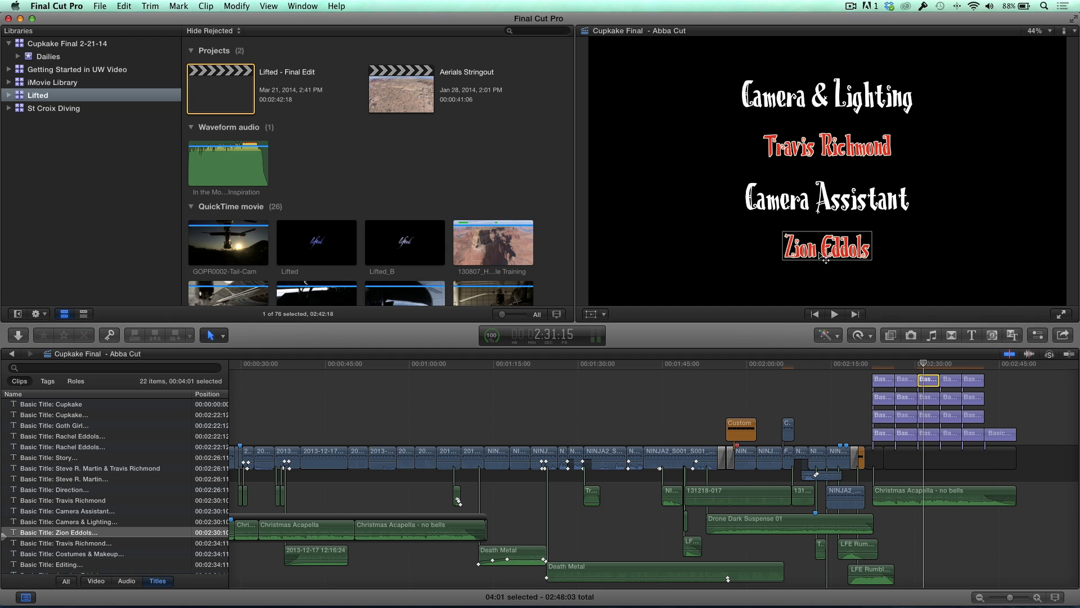
Open Find and Replace Title Text from the Edit menu and clear its Find and Replace fields
left_click(124, 6)
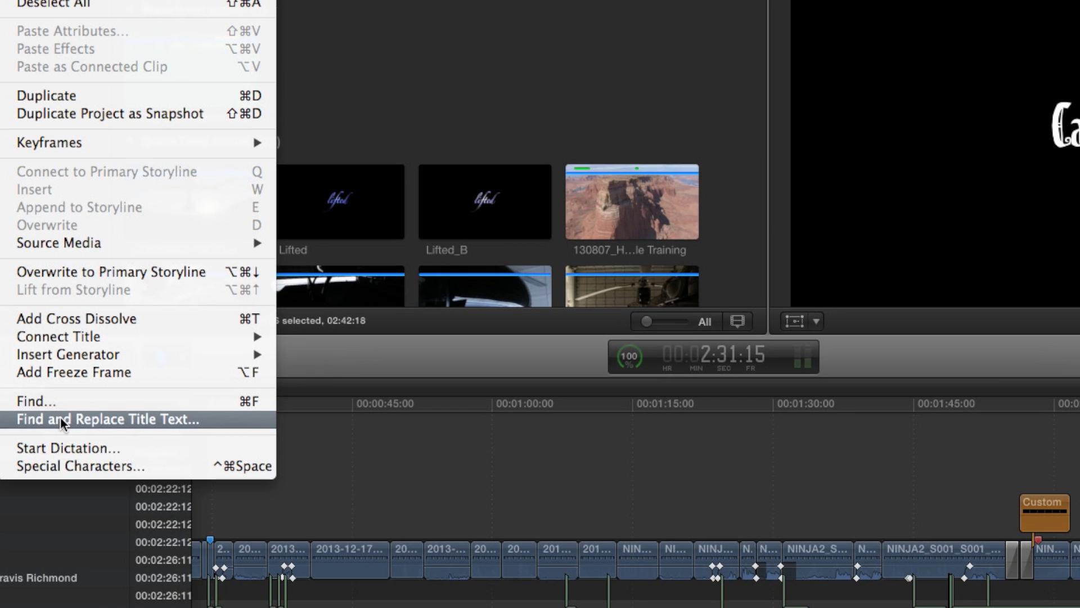
left_click(59, 418)
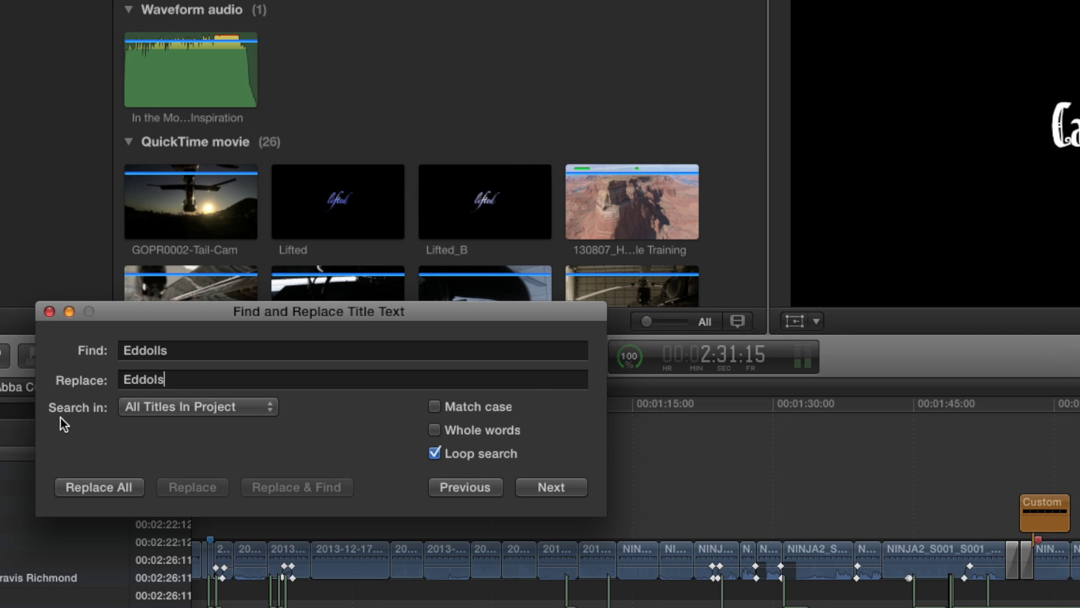
key("BackSpace")
key("BackSpace")
type("s")
left_click_drag(279, 318, 392, 292)
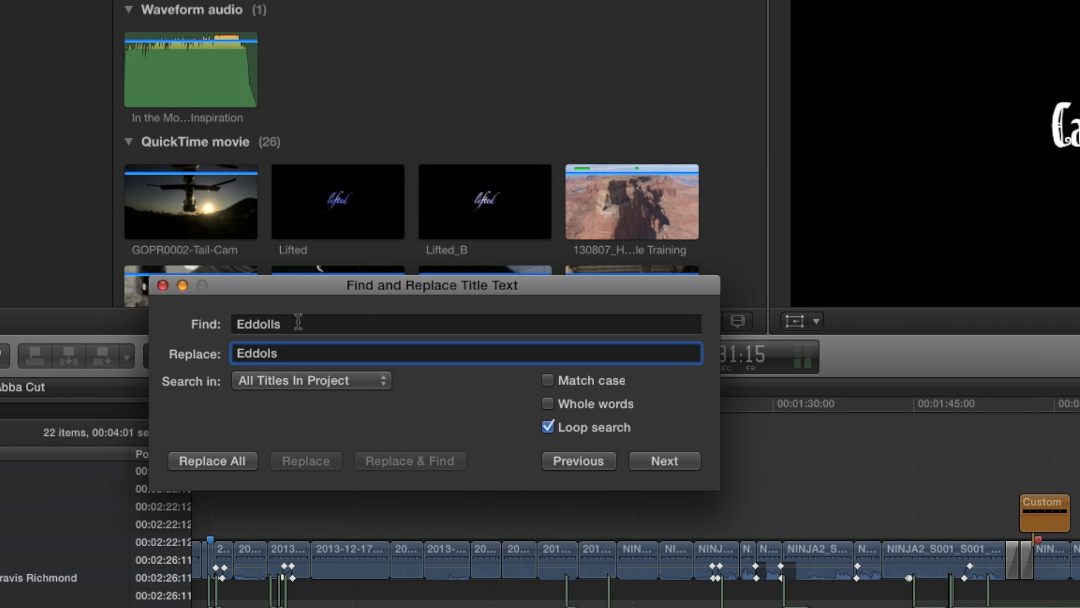
left_click(310, 319)
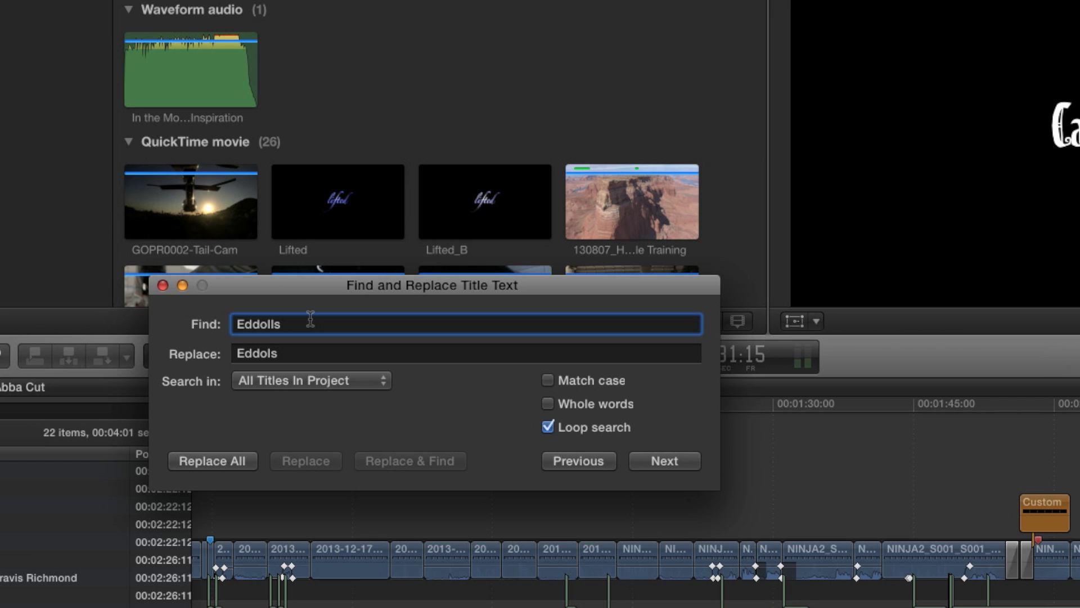
key("super+a")
key("BackSpace")
key("Tab")
key("BackSpace")
Enter the misspelled surname in Find and the double-l spelling in Replace, then Replace All
left_click(244, 321)
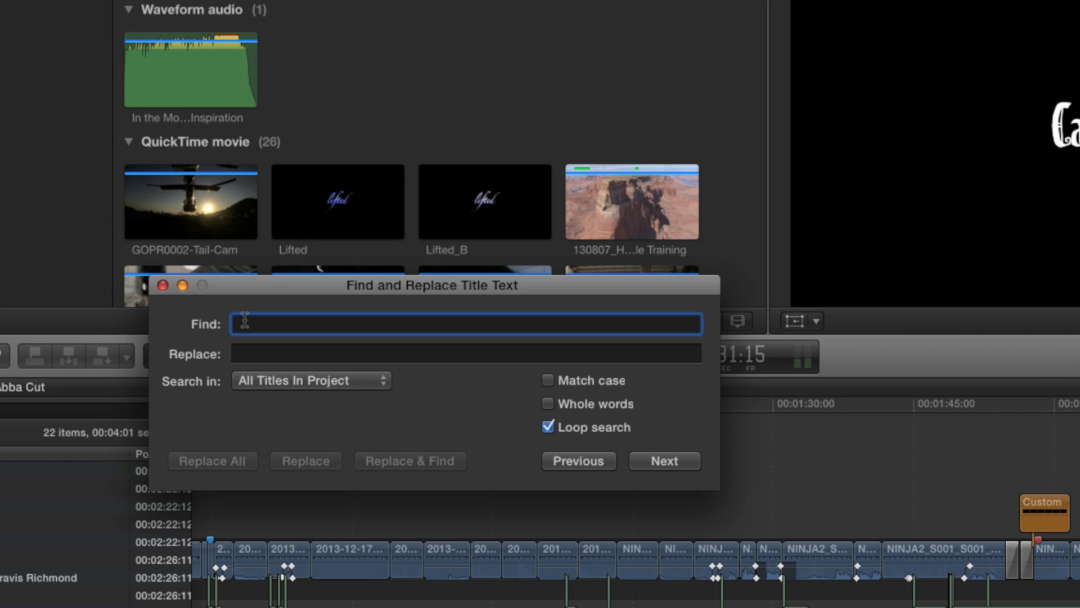
type("Eddols")
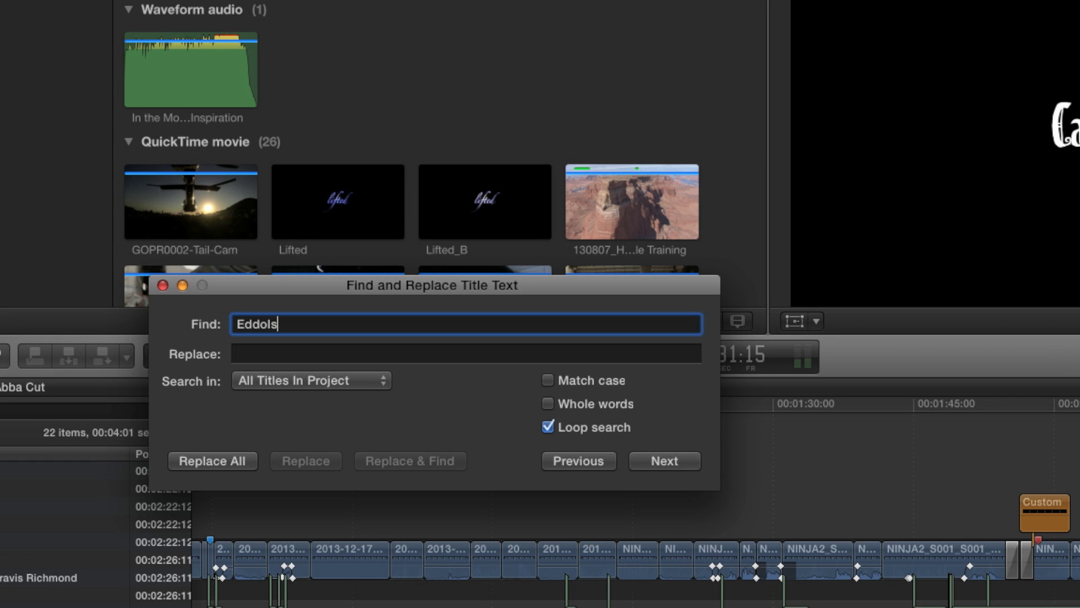
left_click(262, 353)
type("Eddolls")
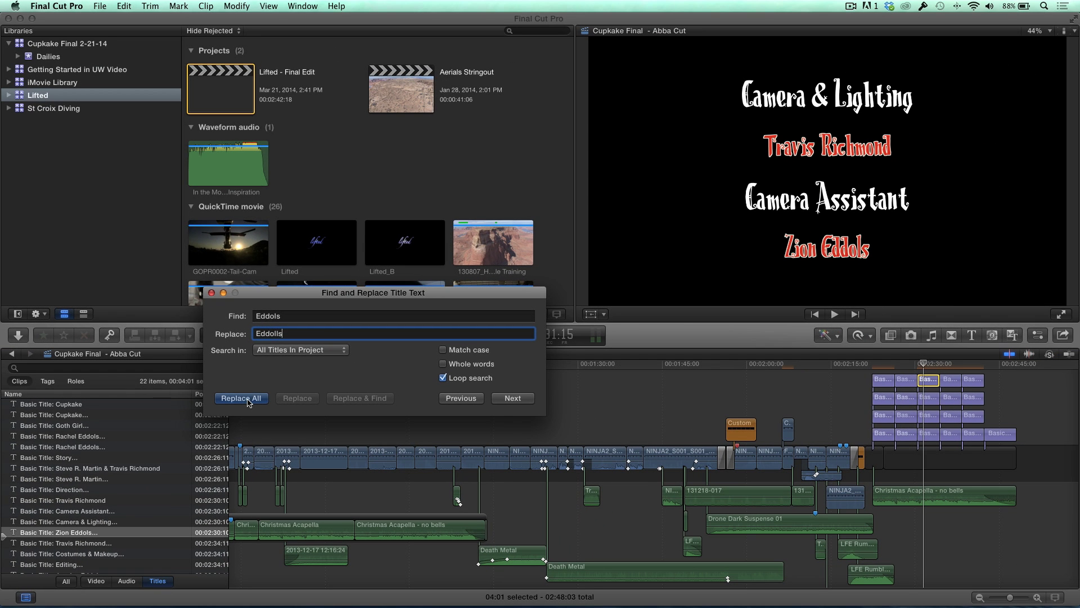
left_click(248, 401)
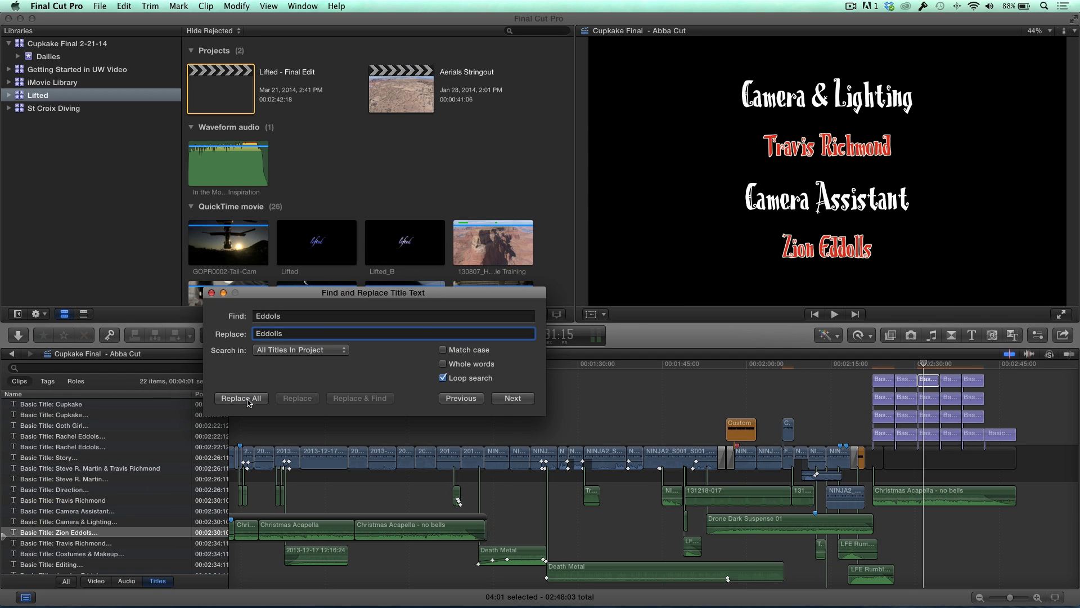
left_click(212, 293)
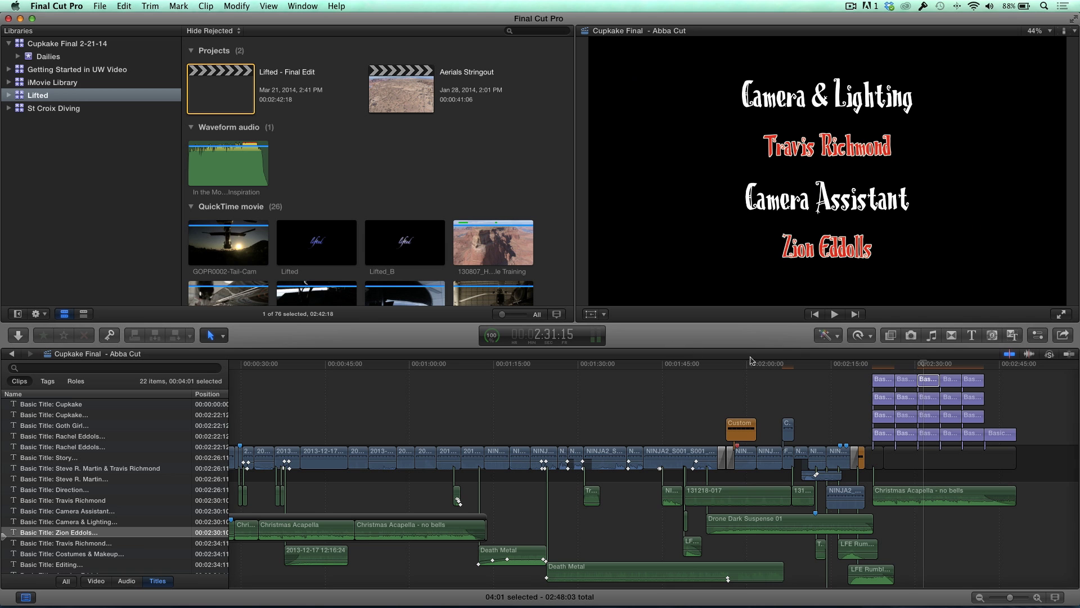
Play back the Cupkake cast, Goth Girl and Camera Assistant credits to confirm the double-l surname
left_click(65, 438)
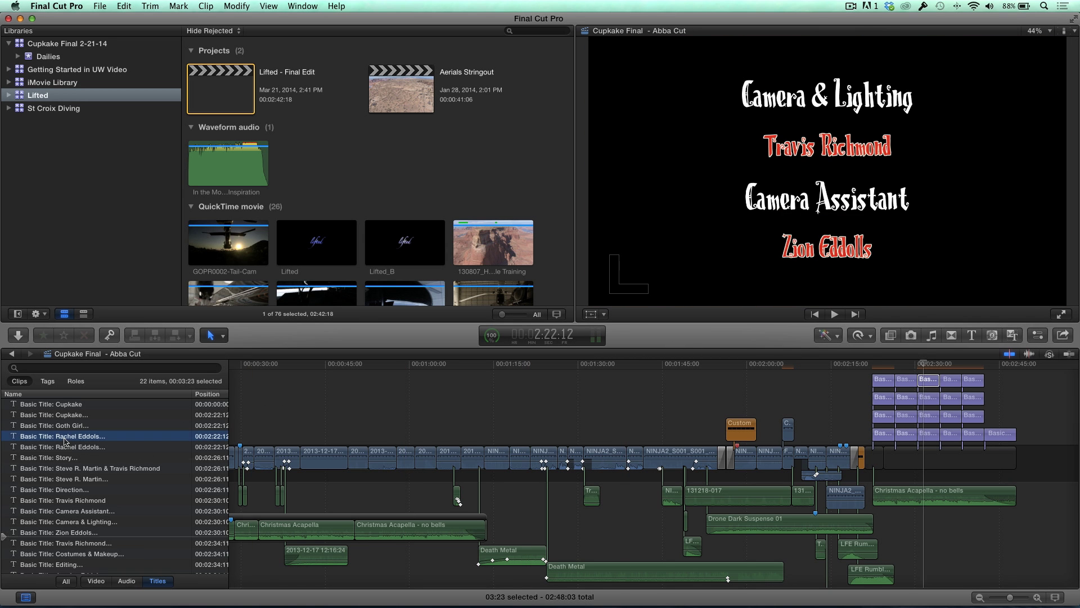
key("space")
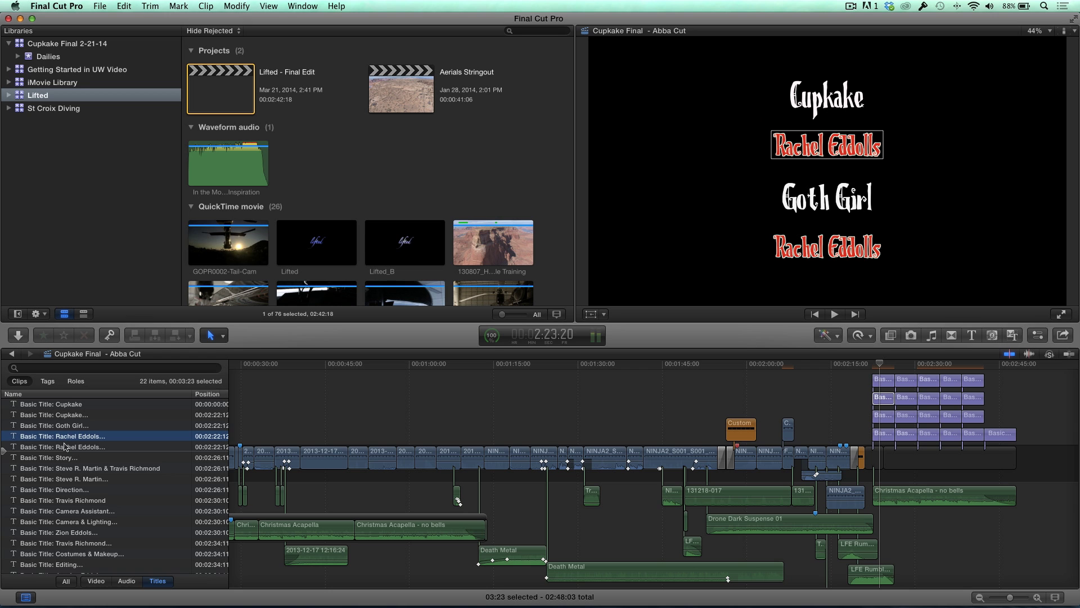
left_click(66, 447)
key("space")
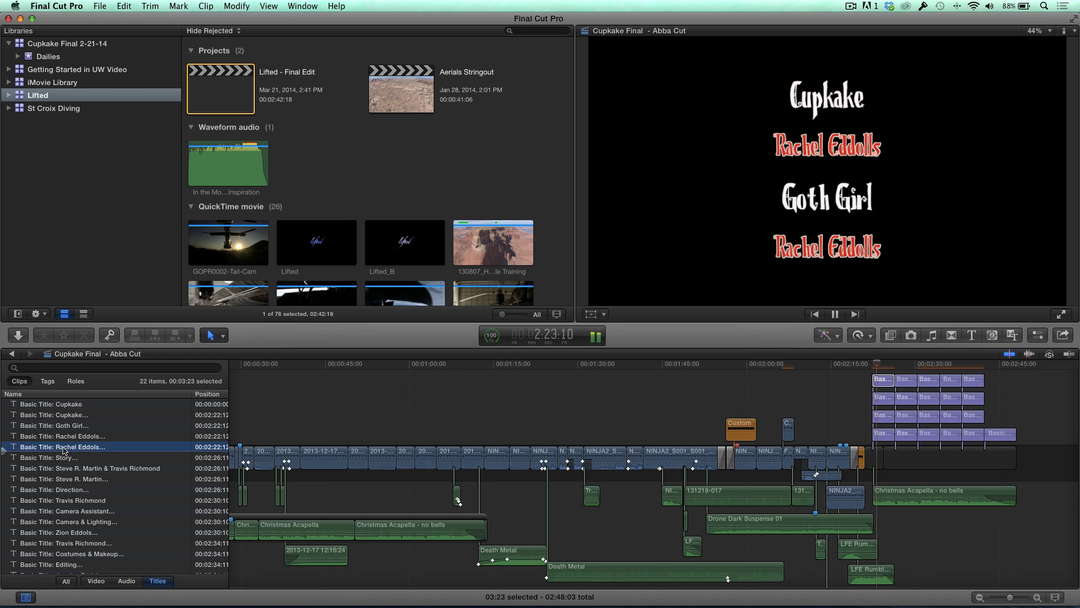
key("space")
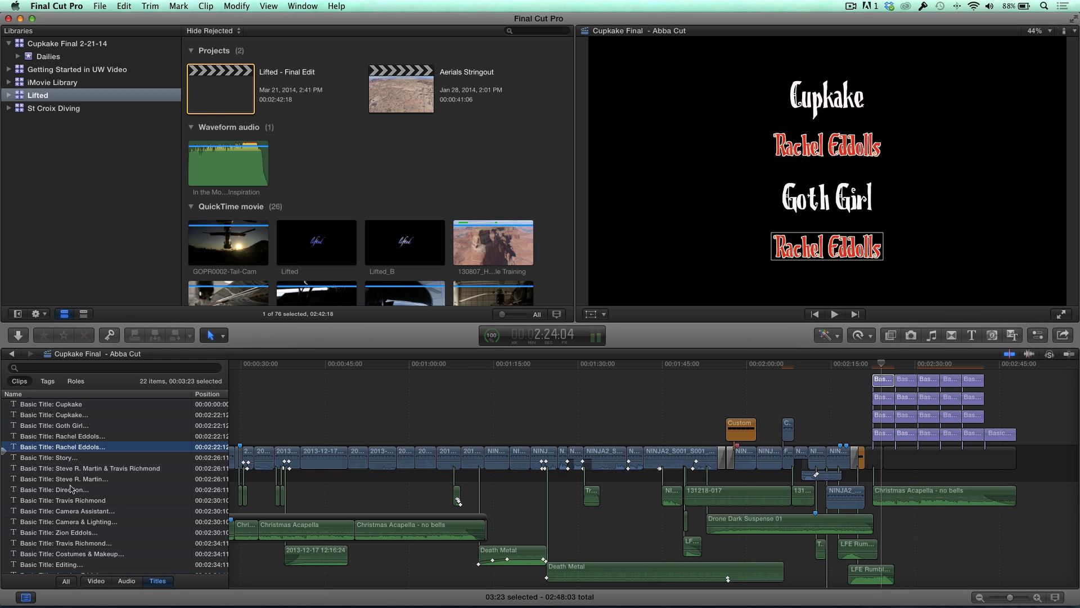
left_click(67, 532)
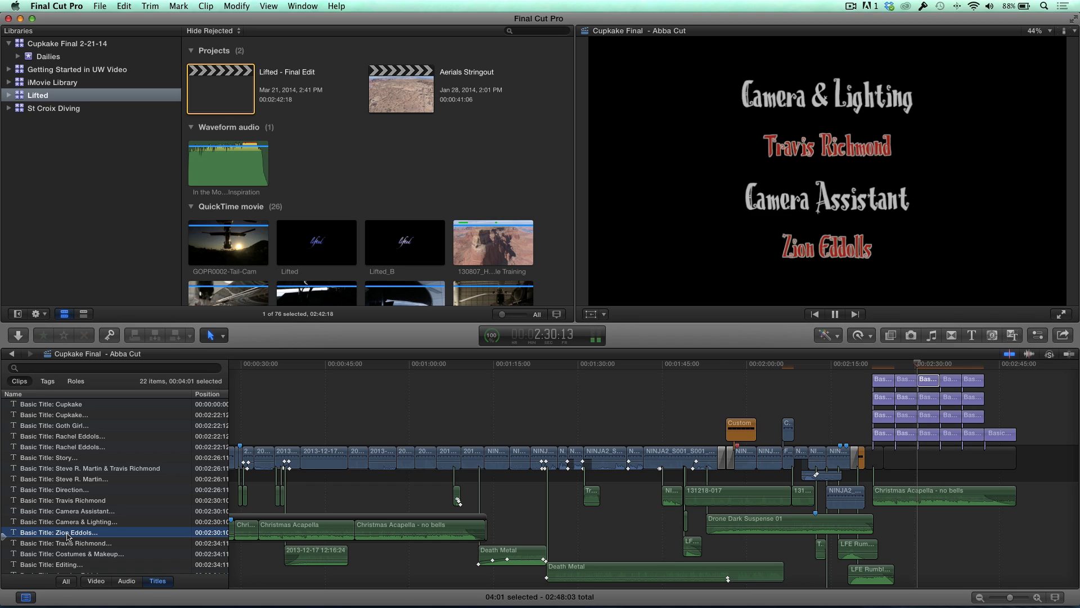